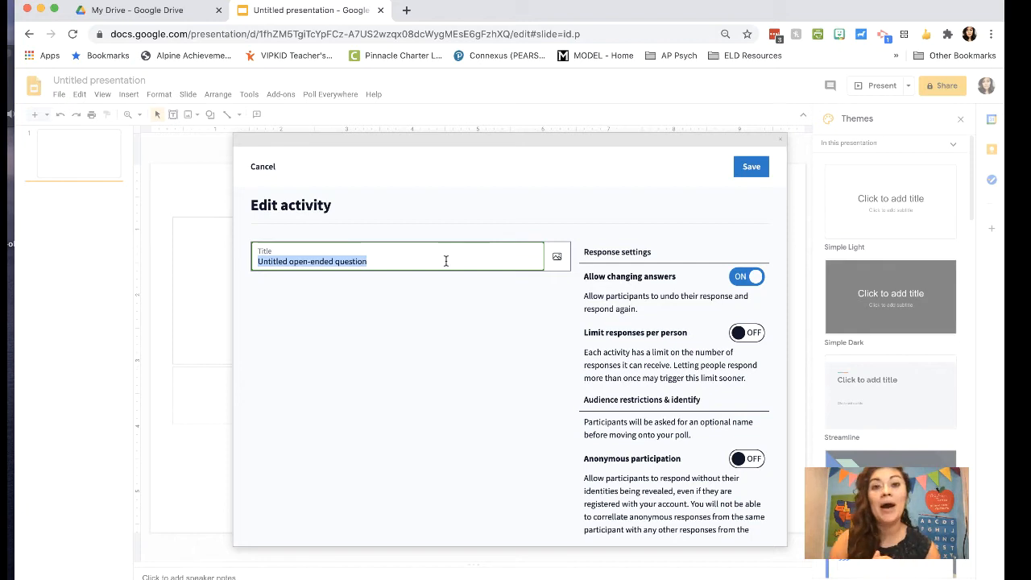
Title the new open-ended question "What is your earliest memory?", correcting the spelling of "earliest".
type("Wha")
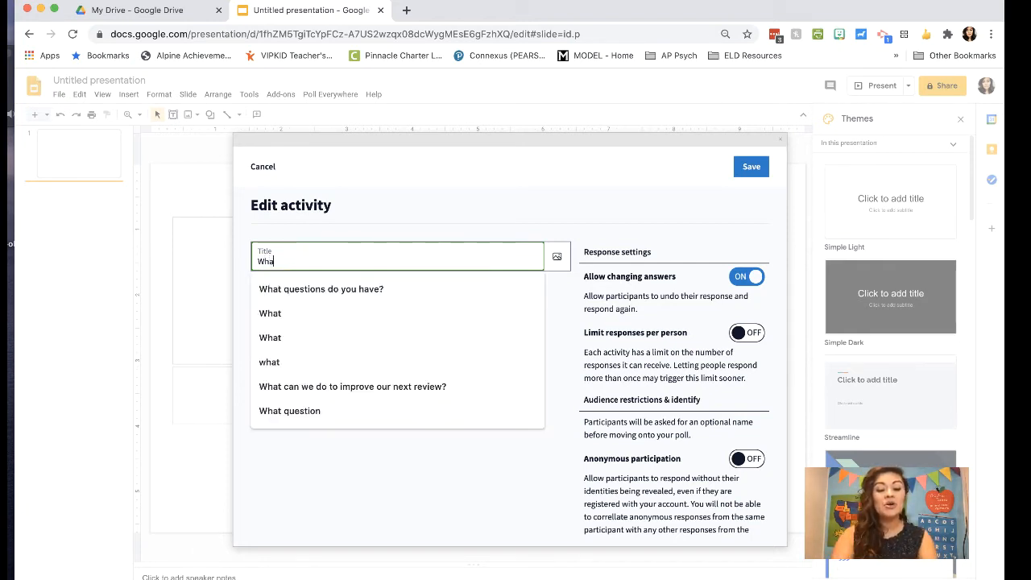
type("t is your earlist memo")
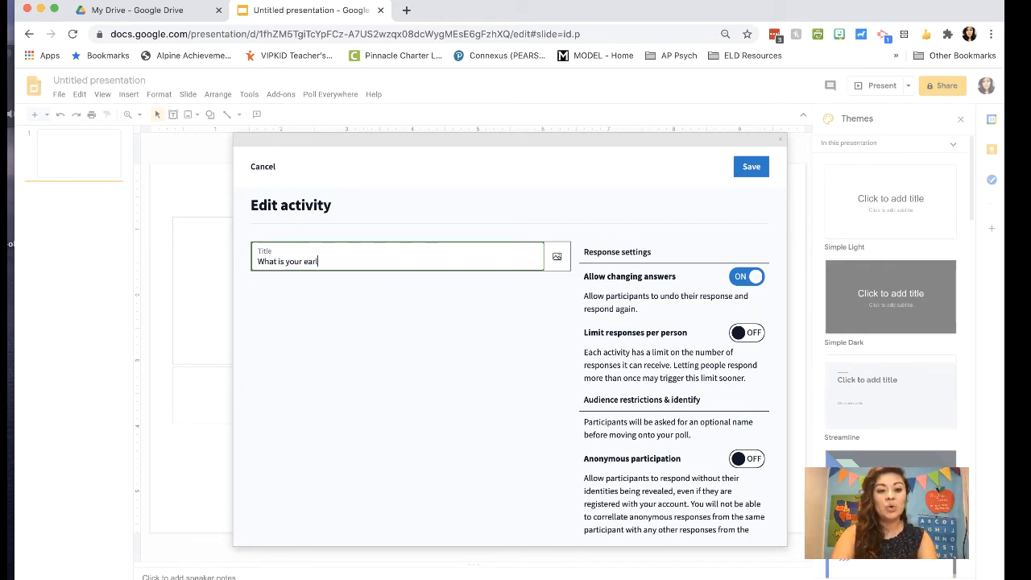
type("ry?")
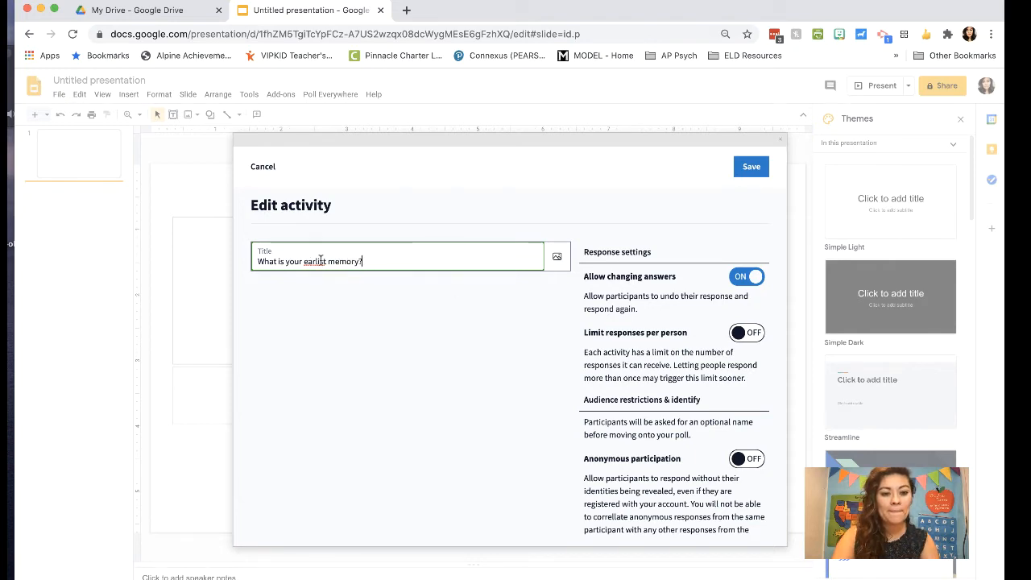
right_click(321, 261)
left_click(326, 267)
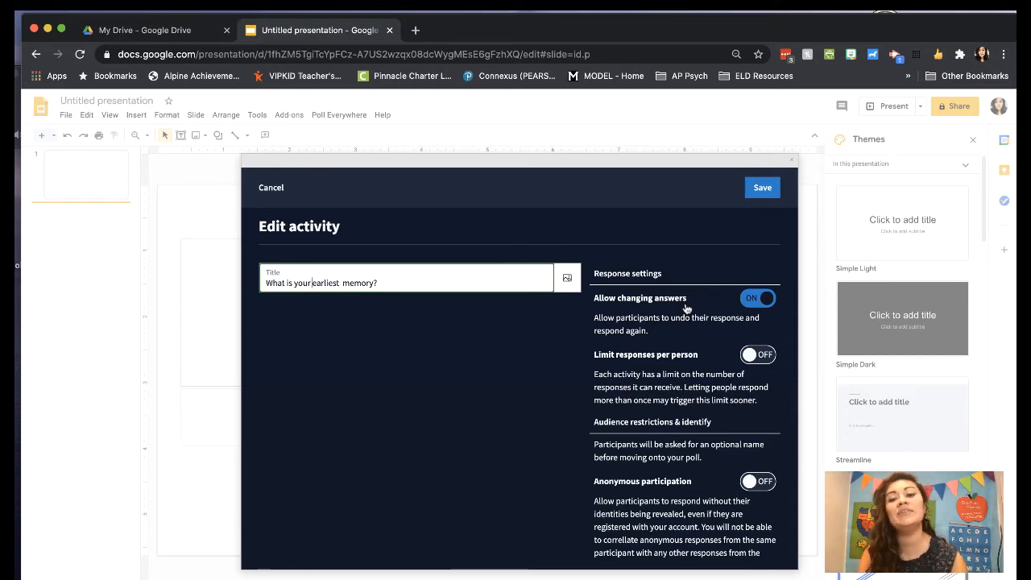
Turn on text messaging as a way people can respond, then save the activity.
scroll(681, 353, "down", 2)
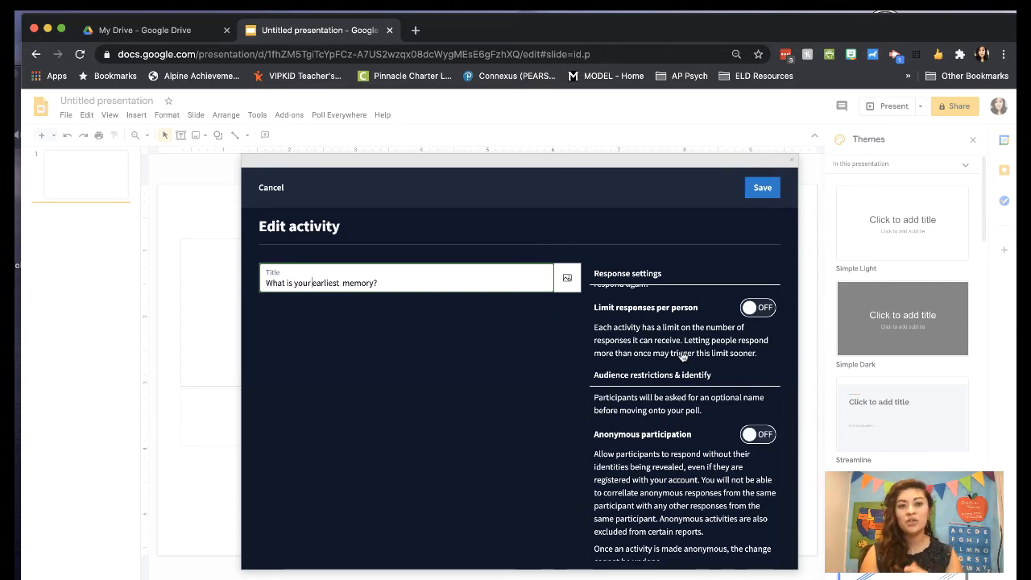
scroll(682, 355, "down", 2)
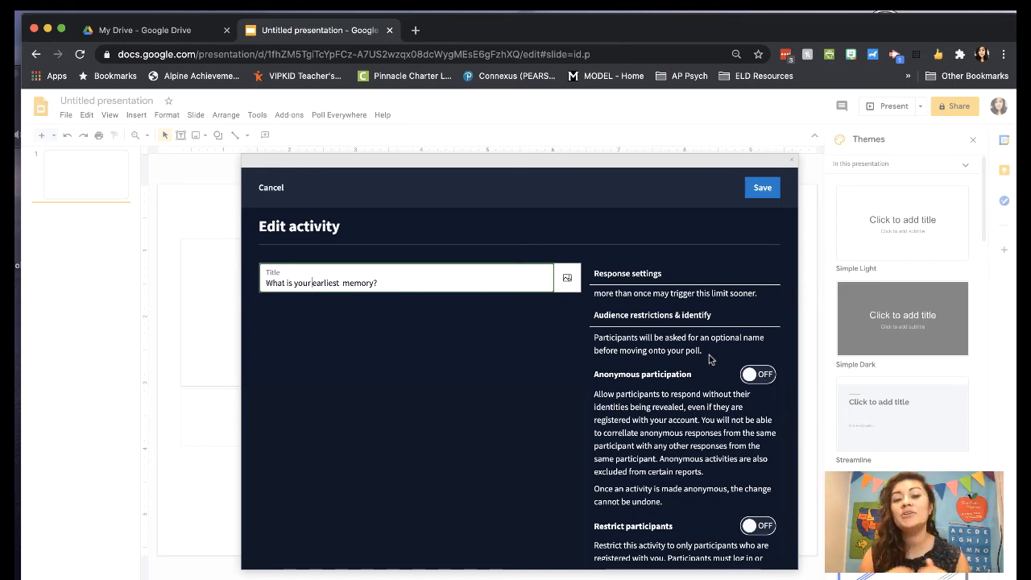
scroll(708, 417, "down", 1)
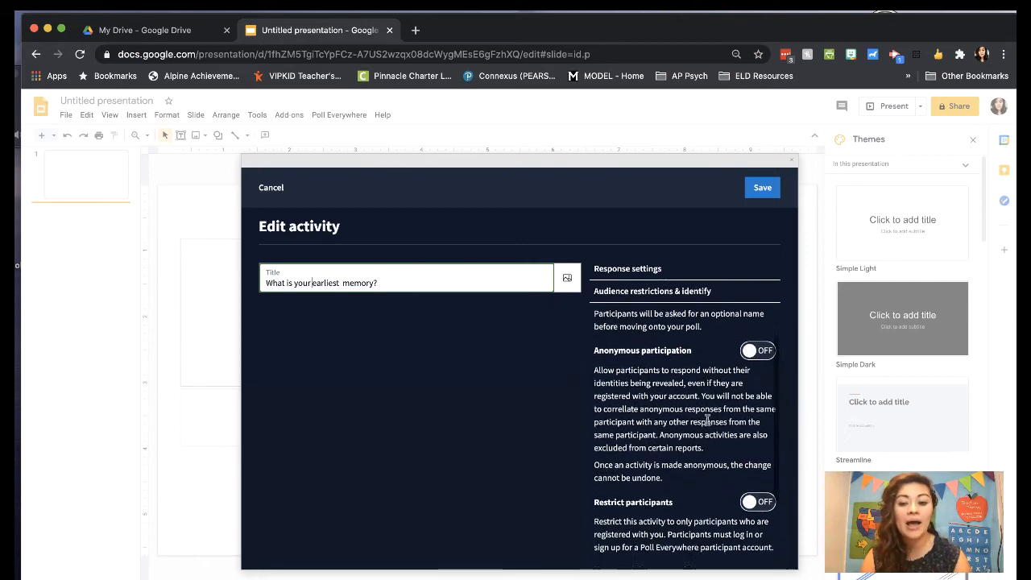
scroll(707, 417, "down", 3)
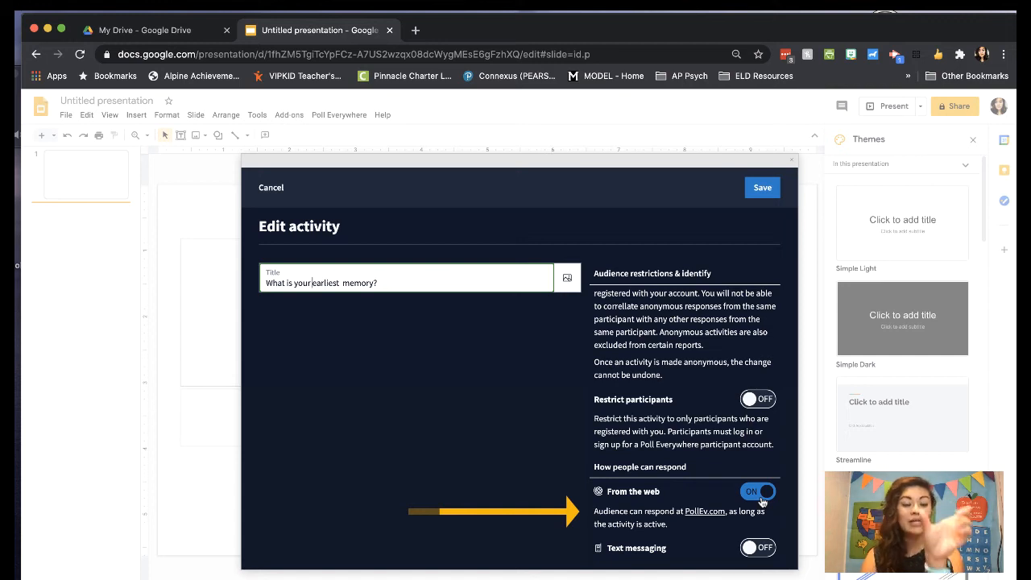
left_click(761, 549)
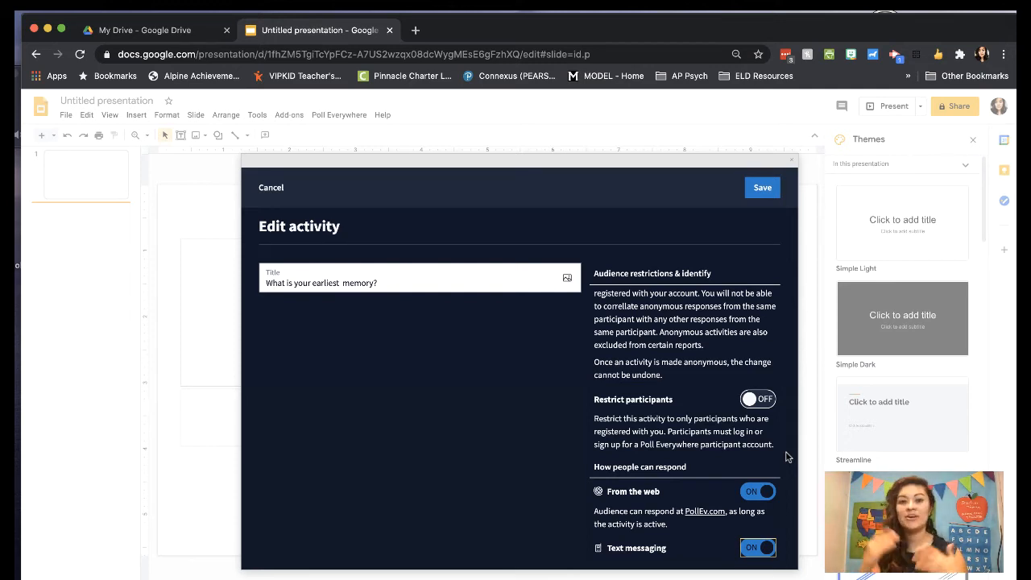
scroll(727, 443, "up", 5)
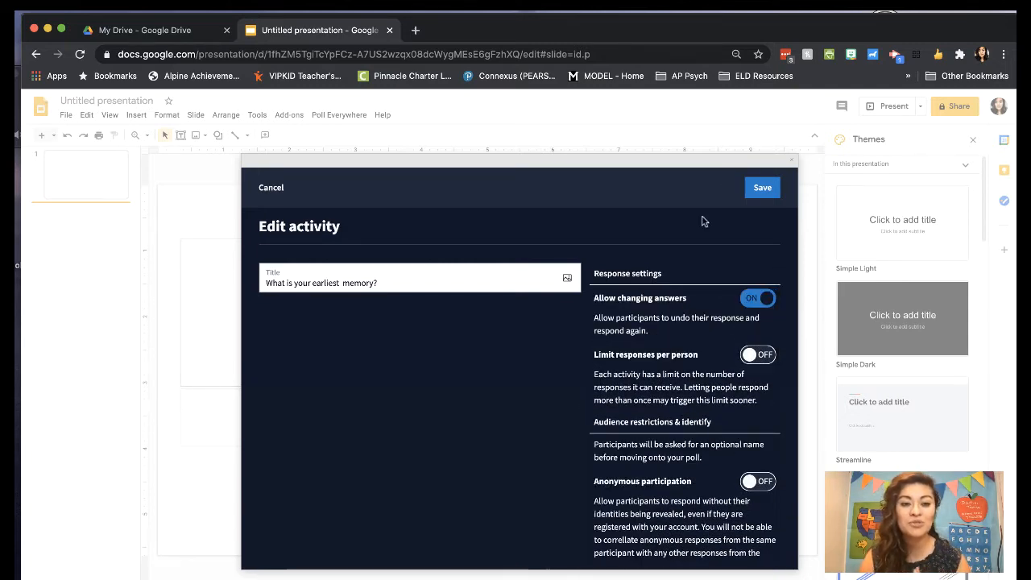
left_click(765, 191)
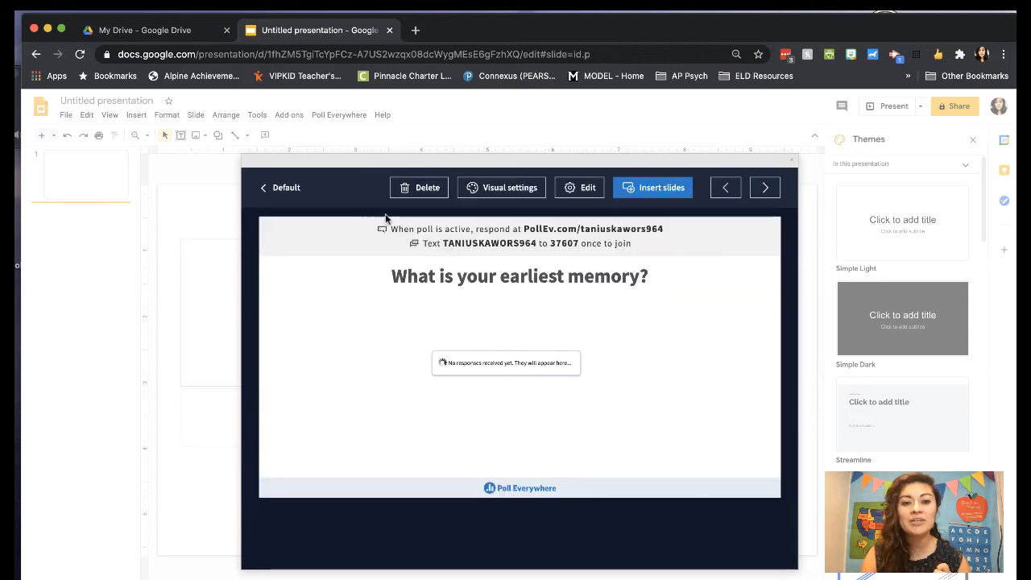
Open the poll's visual settings and expand the color scheme and voting instructions sections to review them.
left_click(510, 188)
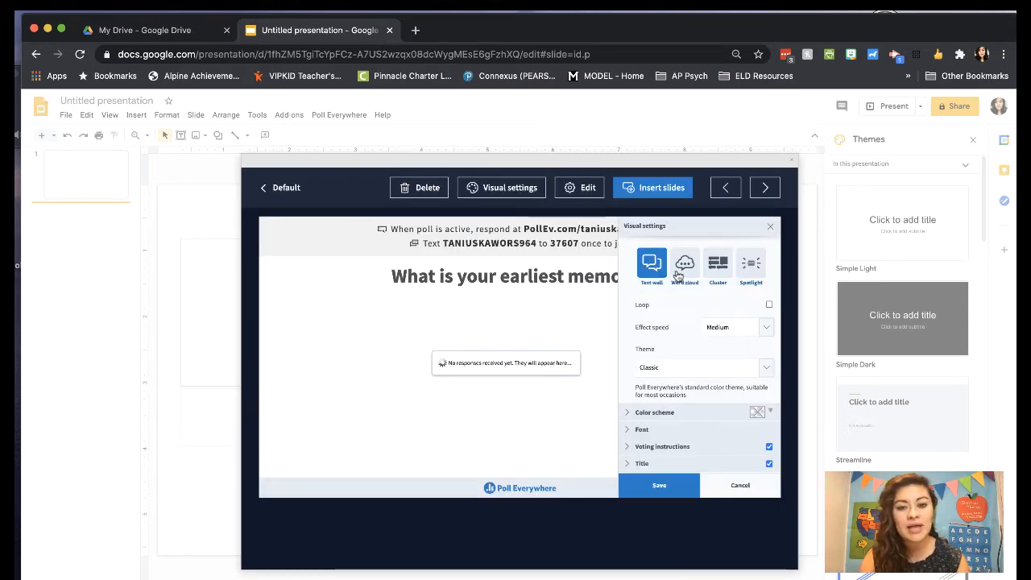
scroll(706, 355, "down", 2)
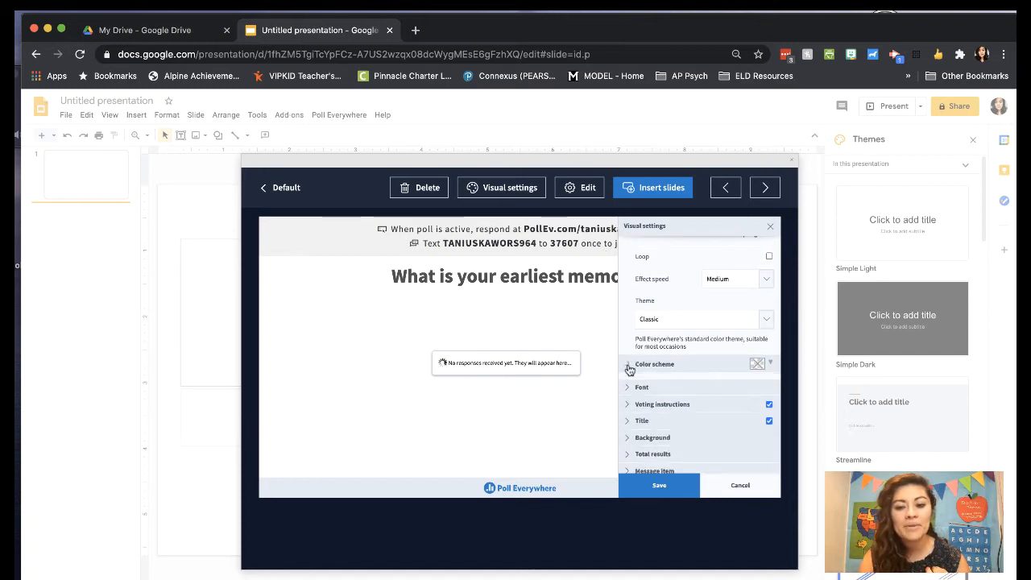
left_click(630, 364)
left_click(629, 367)
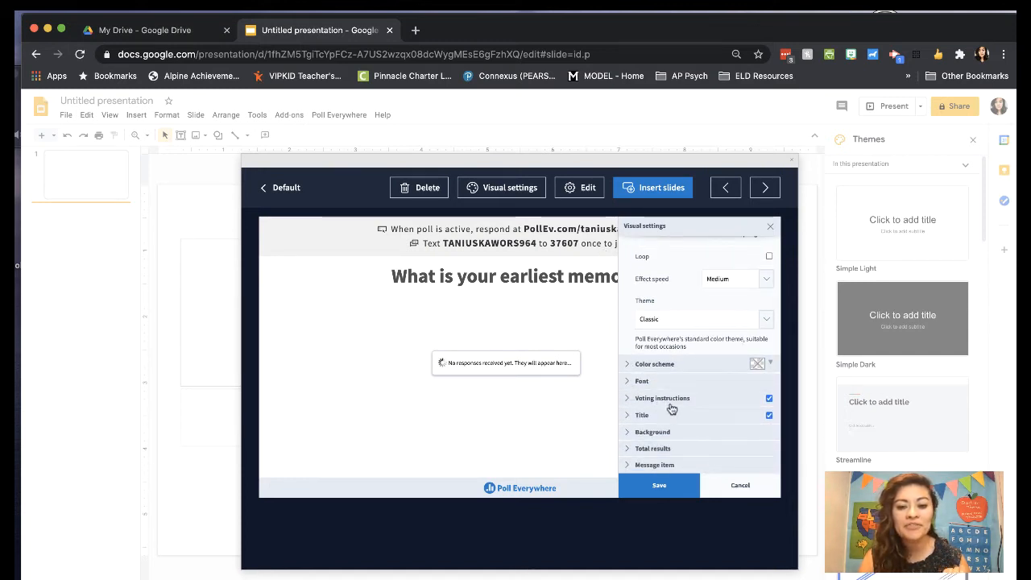
left_click(666, 401)
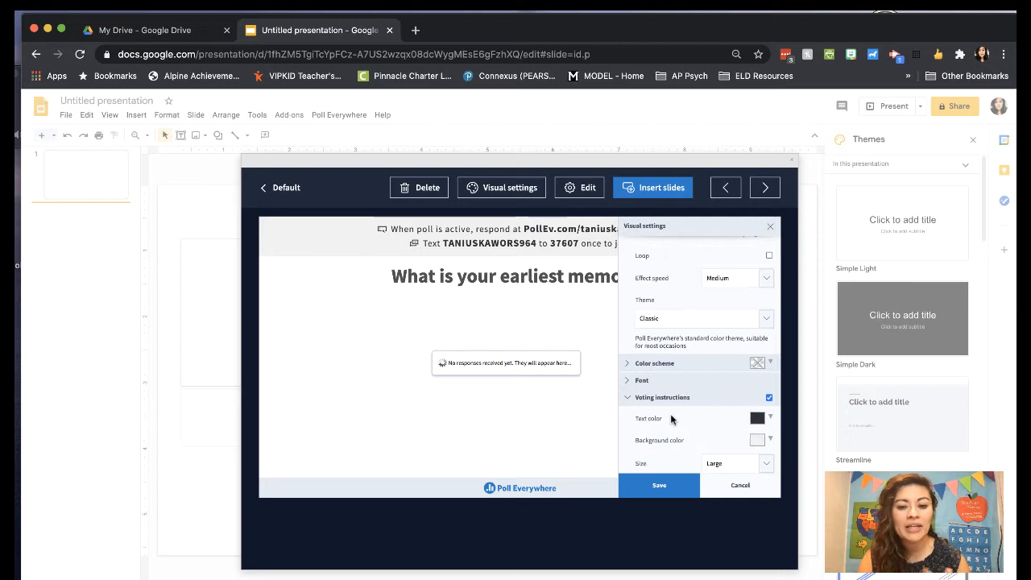
scroll(673, 419, "down", 1)
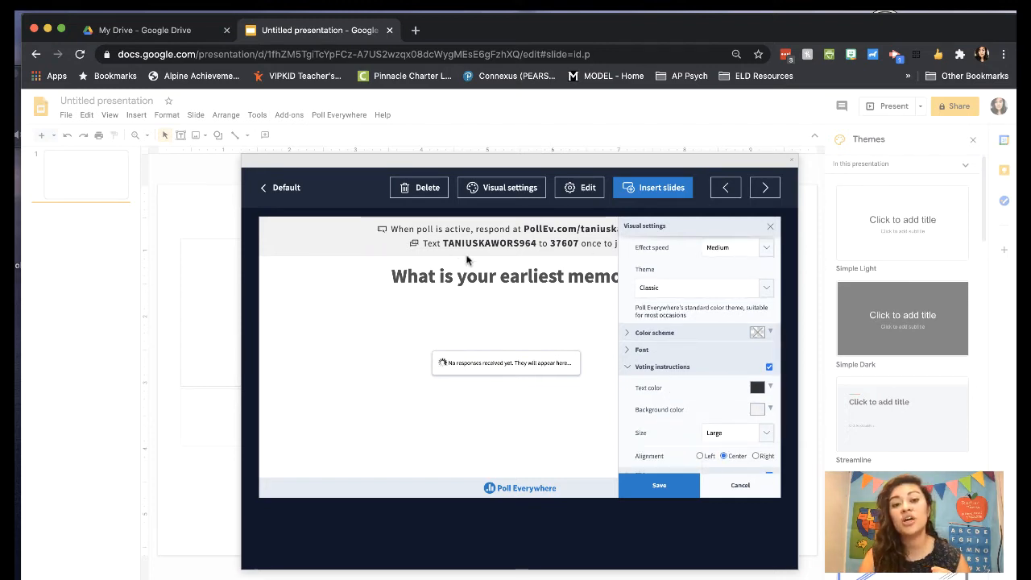
scroll(727, 373, "down", 2)
scroll(727, 373, "down", 1)
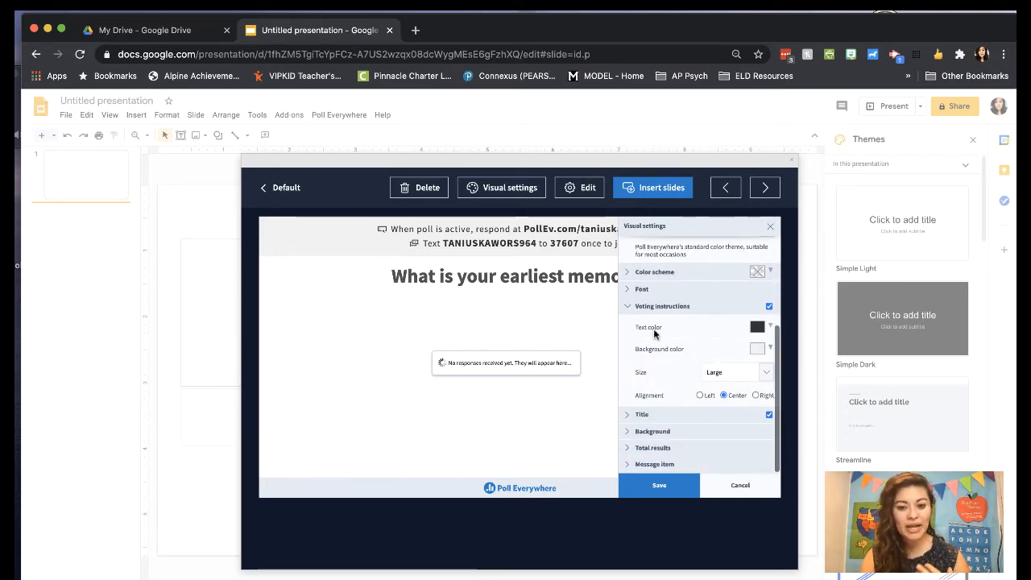
Expand the title, background, total results and message item visual settings, then save the visual settings.
left_click(622, 418)
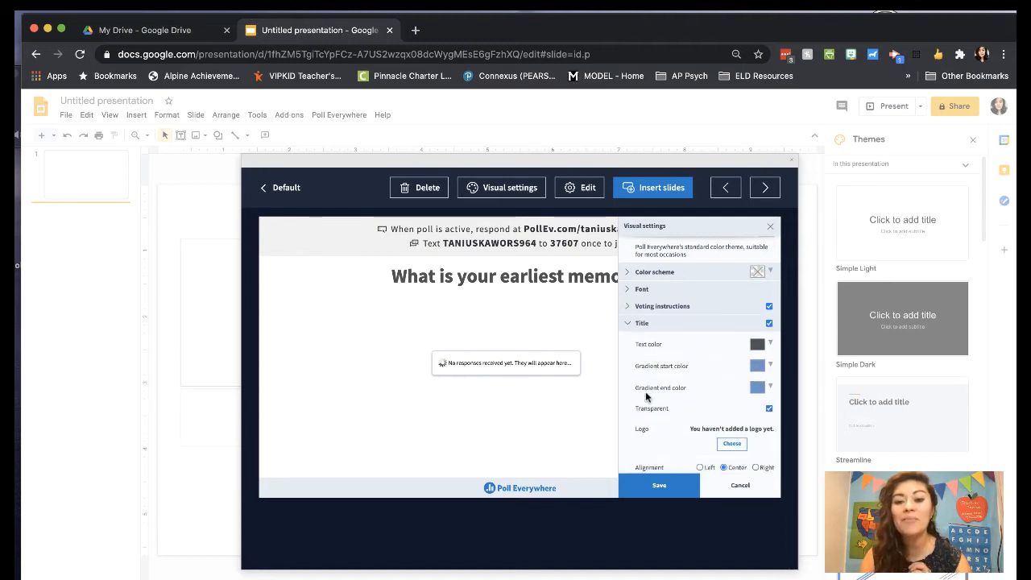
scroll(649, 399, "down", 2)
left_click(632, 435)
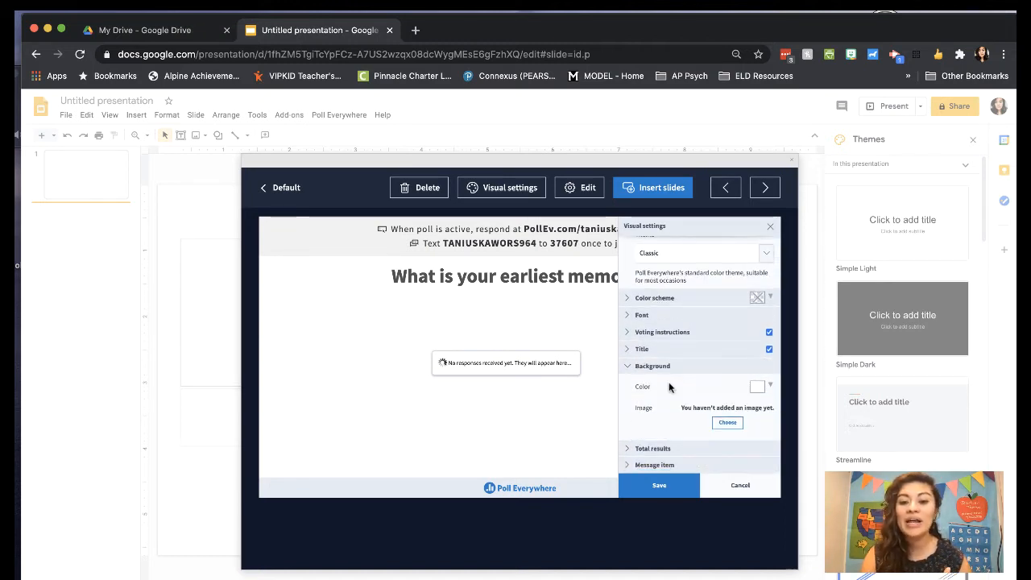
left_click(626, 449)
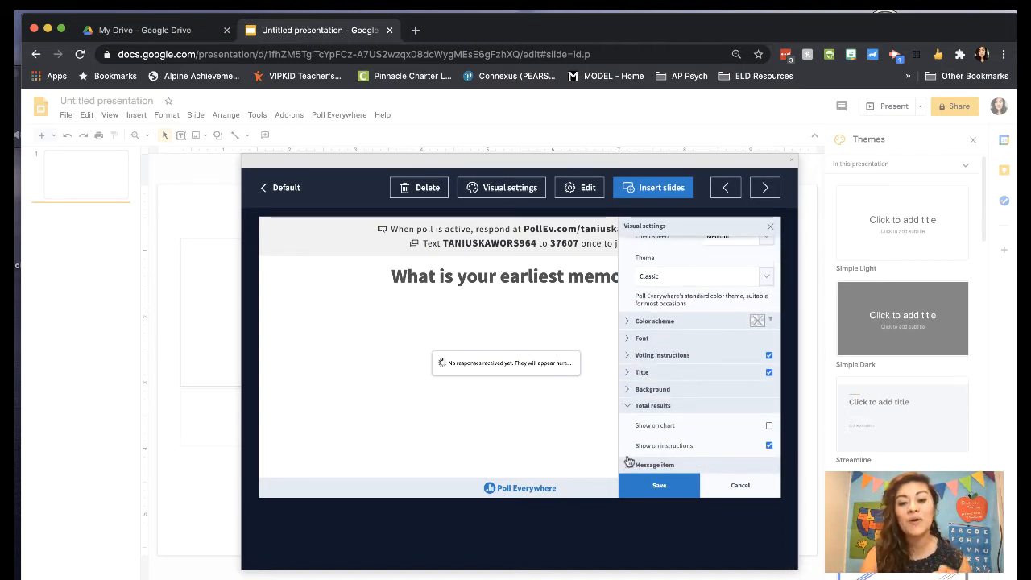
left_click(626, 467)
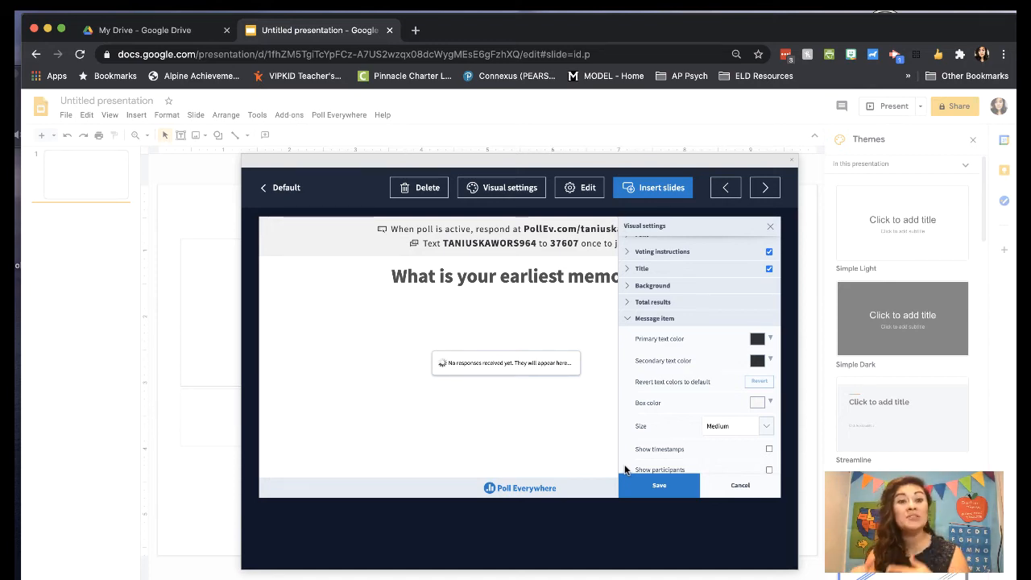
left_click(669, 488)
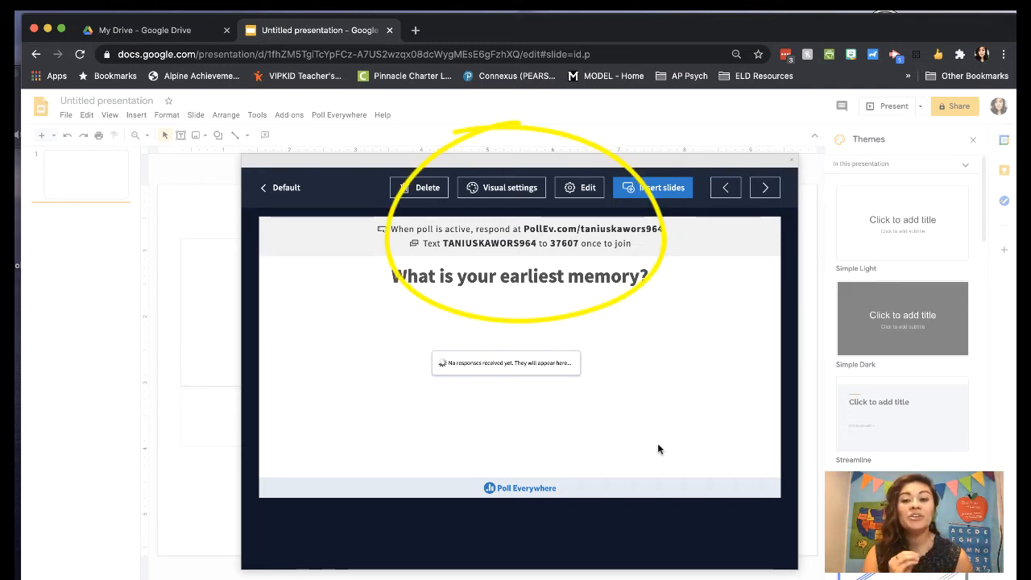
Insert the poll into the presentation as a slide and preview it in presentation mode before exiting.
left_click(668, 193)
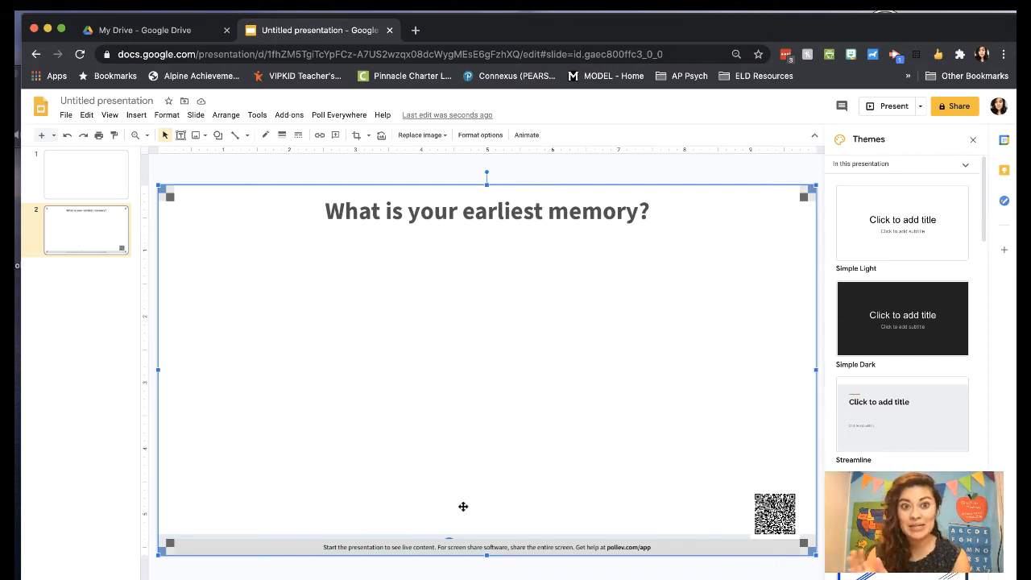
left_click(886, 110)
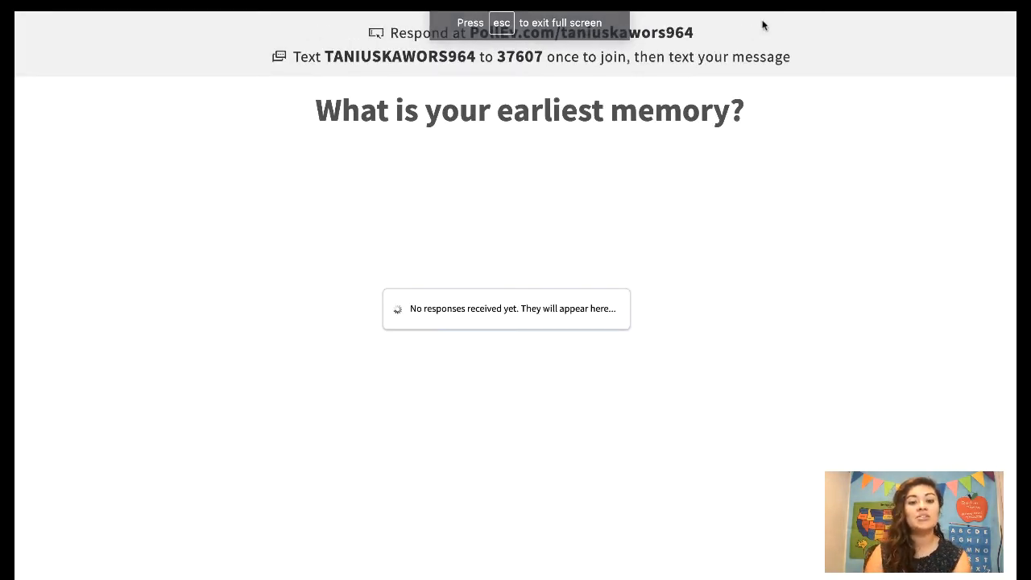
mouse_move(1010, 93)
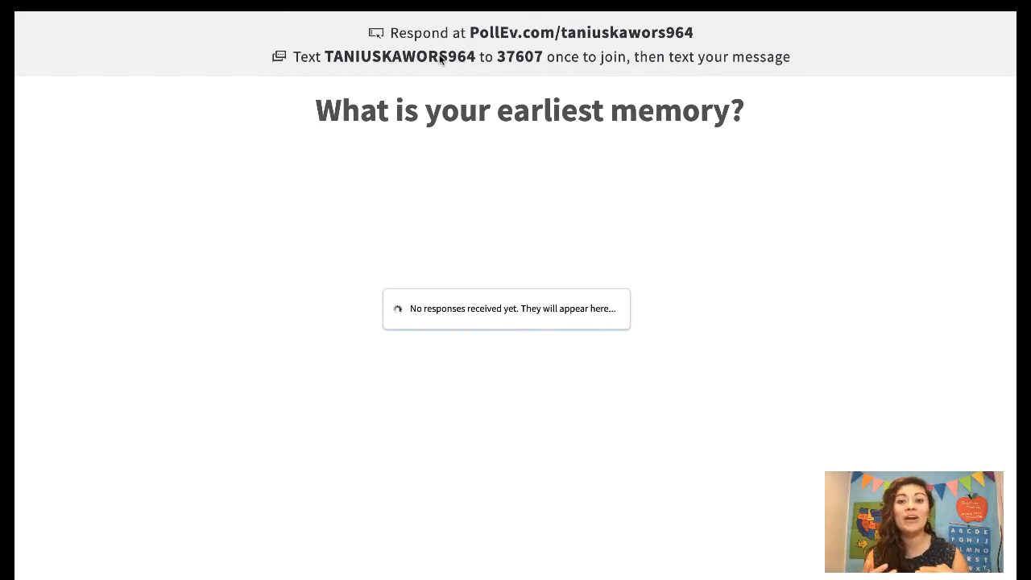
key("Escape")
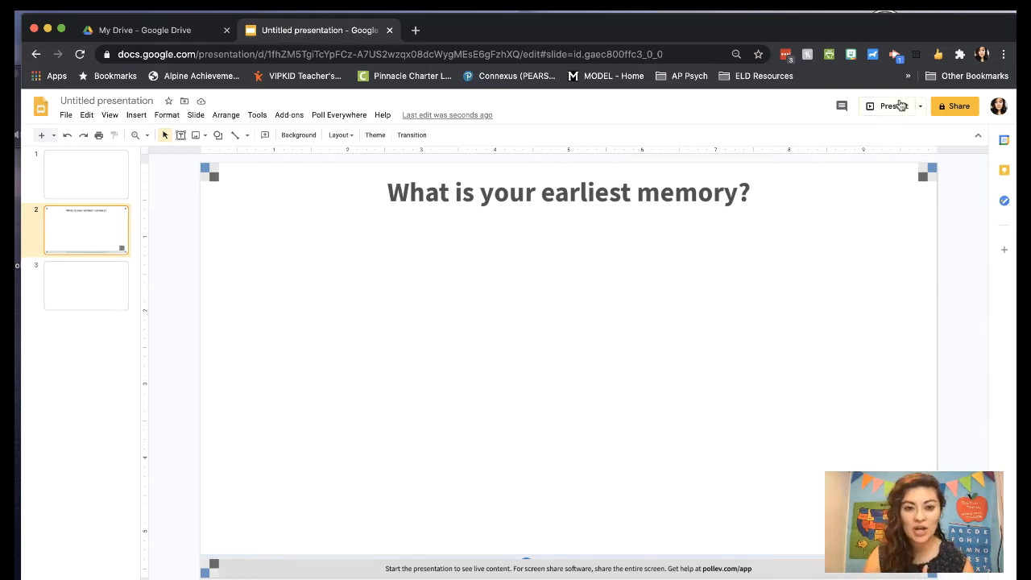
Start inserting a Poll Everywhere activity and open the Default activities folder.
left_click(350, 121)
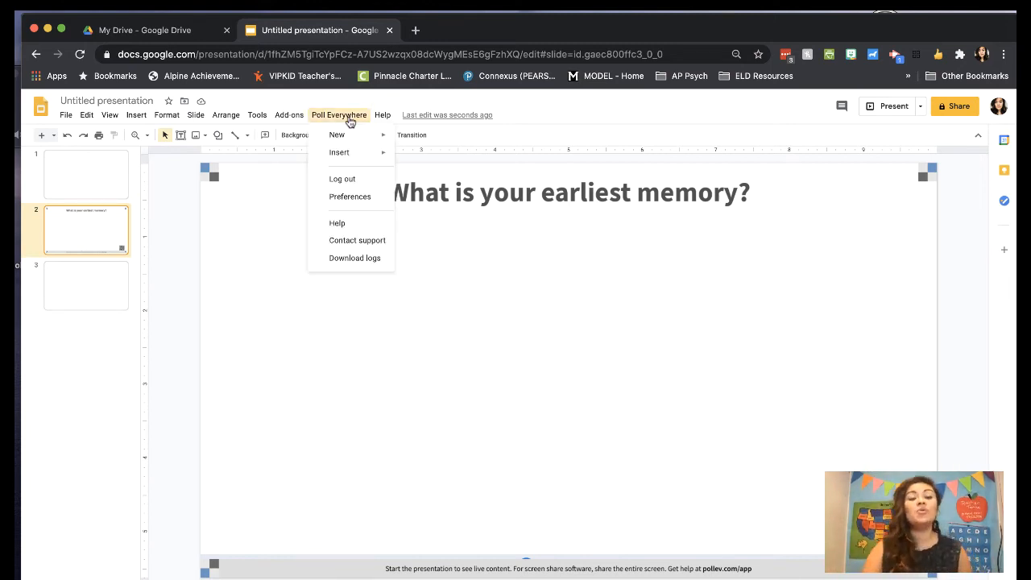
mouse_move(361, 152)
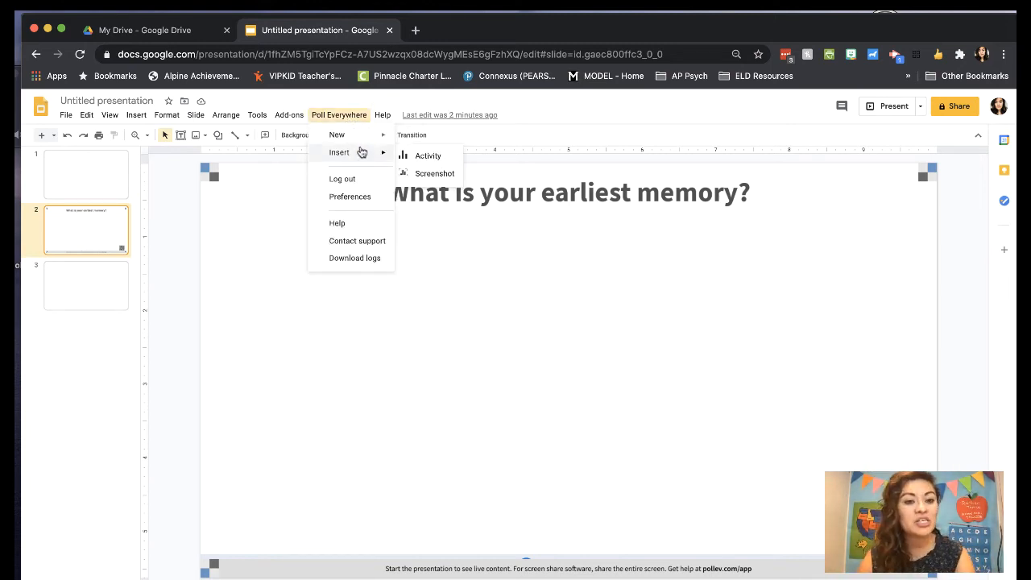
left_click(411, 159)
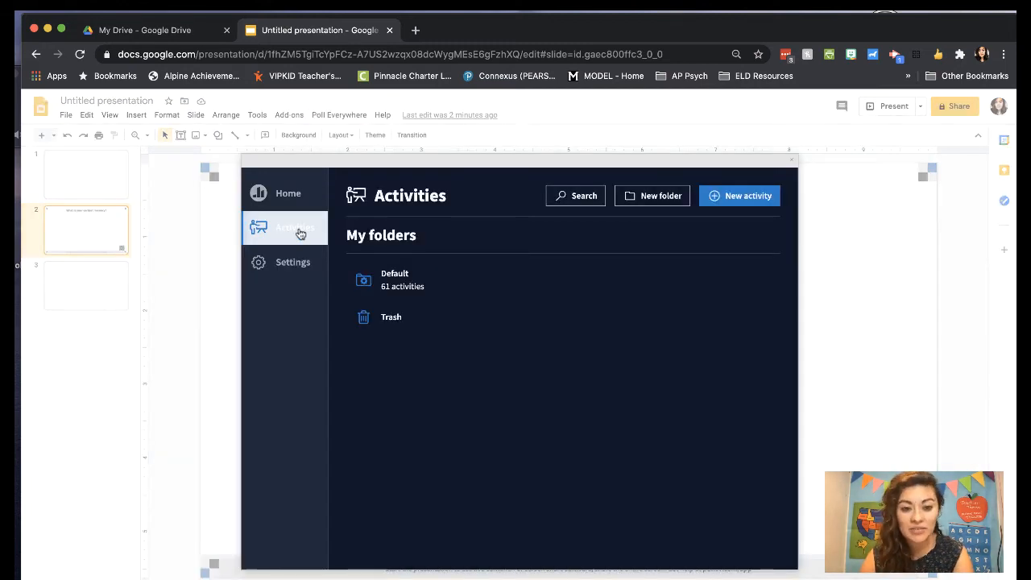
left_click(416, 289)
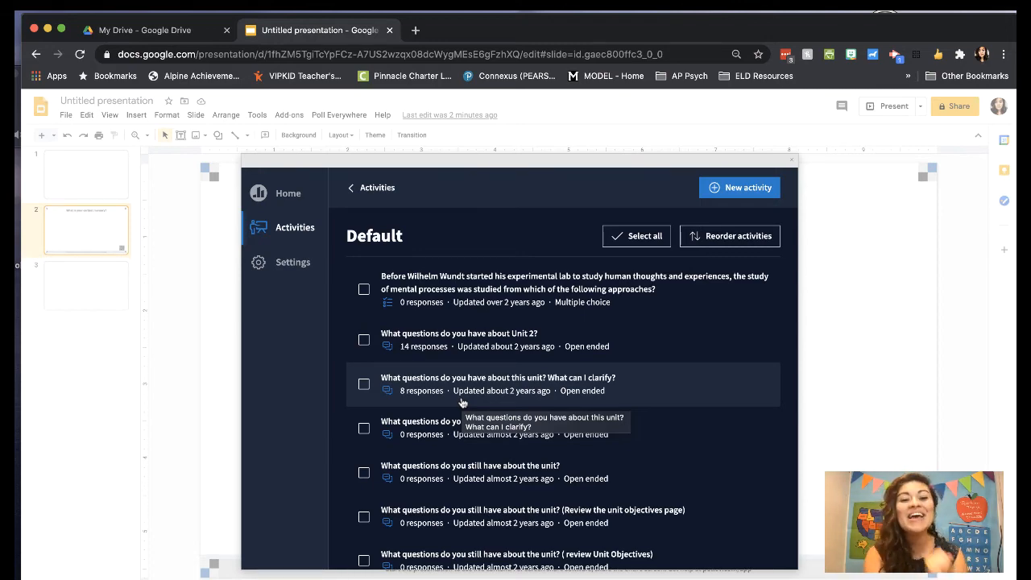
Open the existing activity "What questions do you still have about the unit? (Review Unit Objectives)" that has responses.
scroll(462, 403, "down", 1)
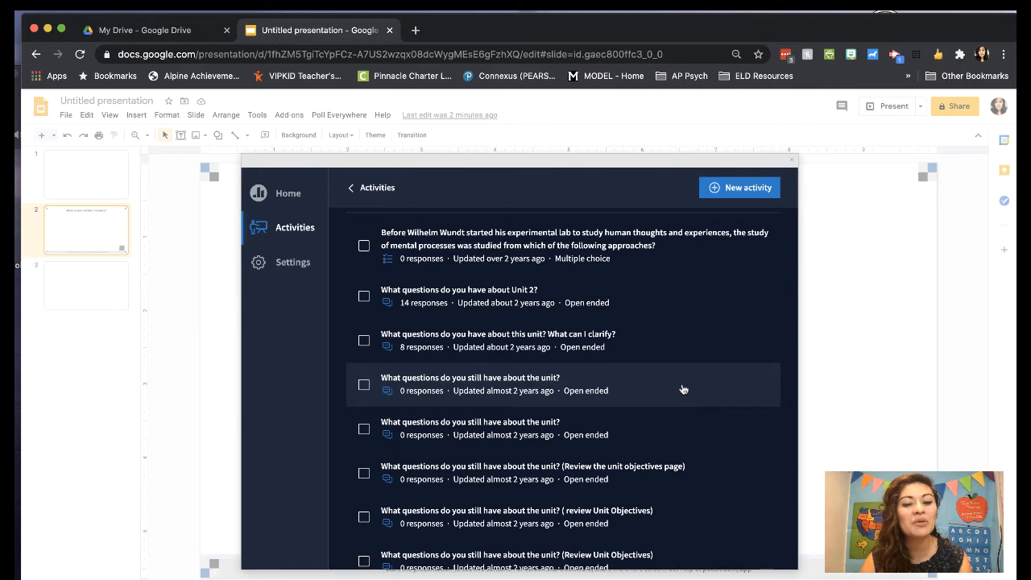
scroll(683, 390, "down", 1)
scroll(463, 348, "down", 1)
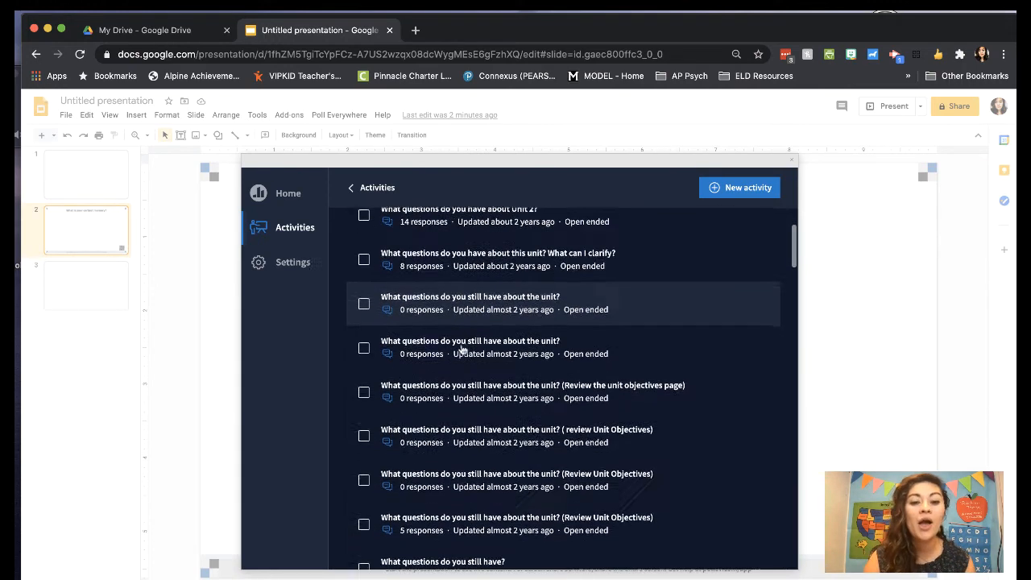
scroll(463, 348, "down", 2)
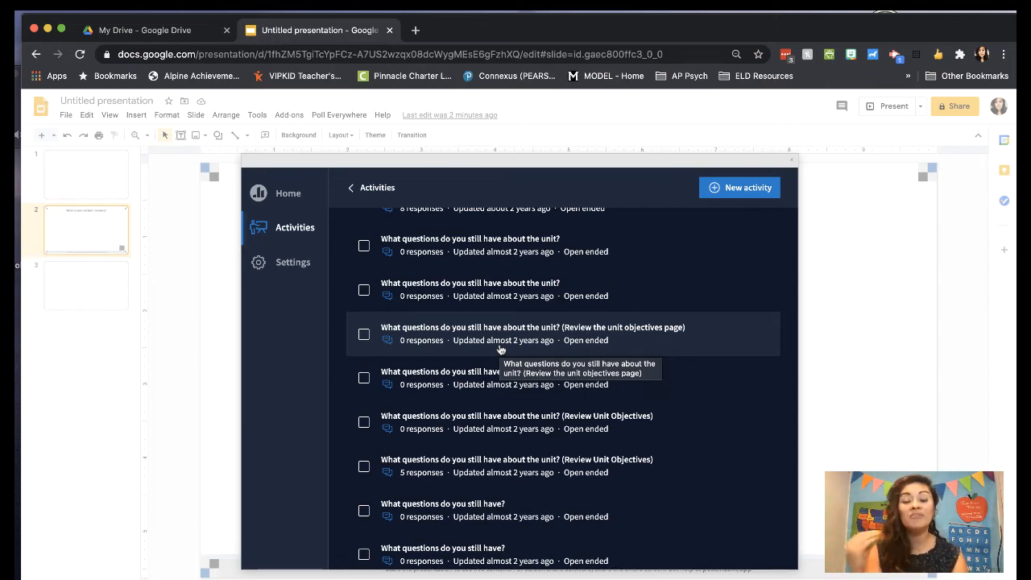
scroll(500, 349, "down", 2)
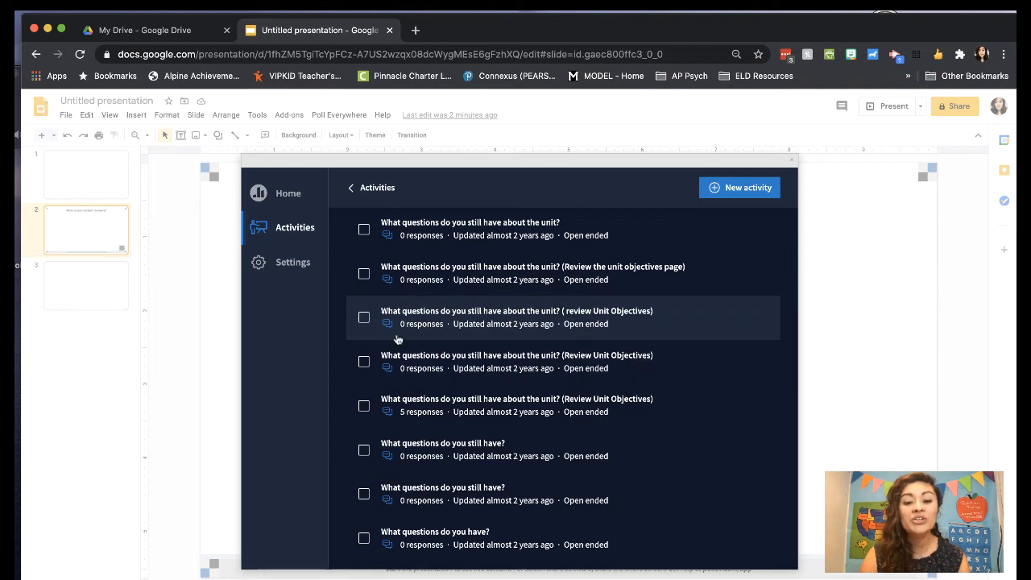
left_click(468, 407)
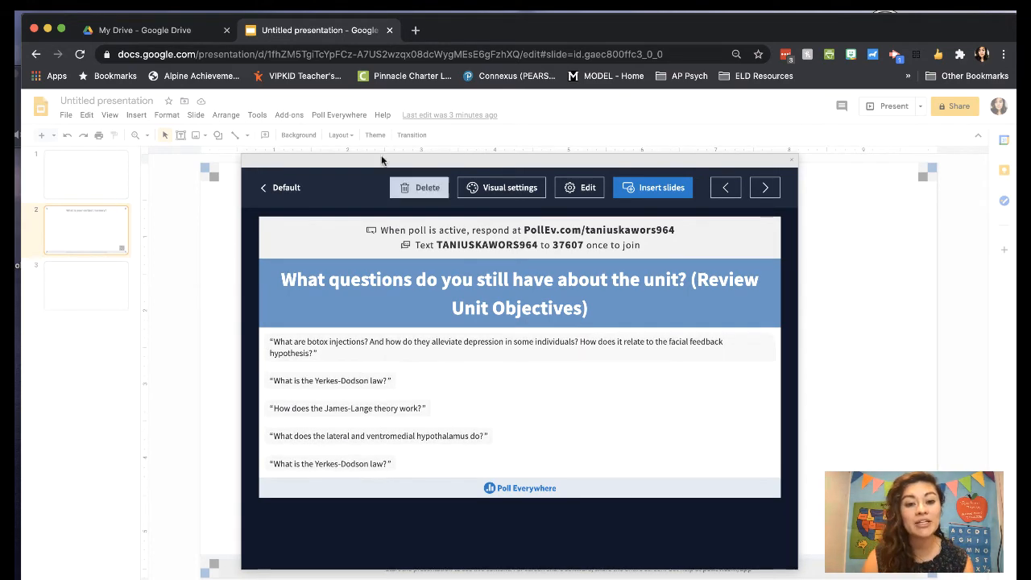
Return to the Default folder, select the activity "What questions do you have about this unit? What can I clarify?" and review its More options.
left_click(284, 192)
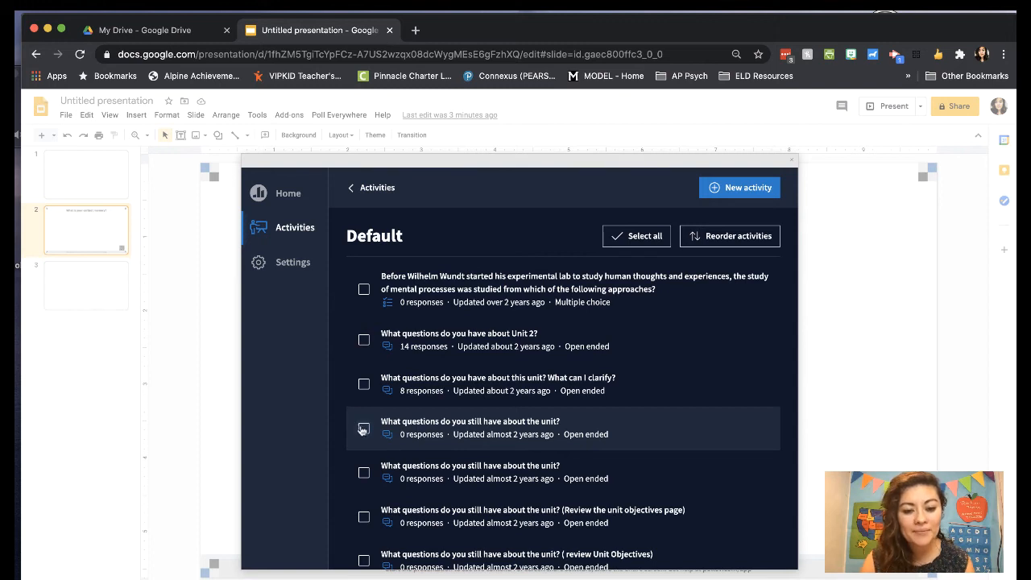
left_click(363, 385)
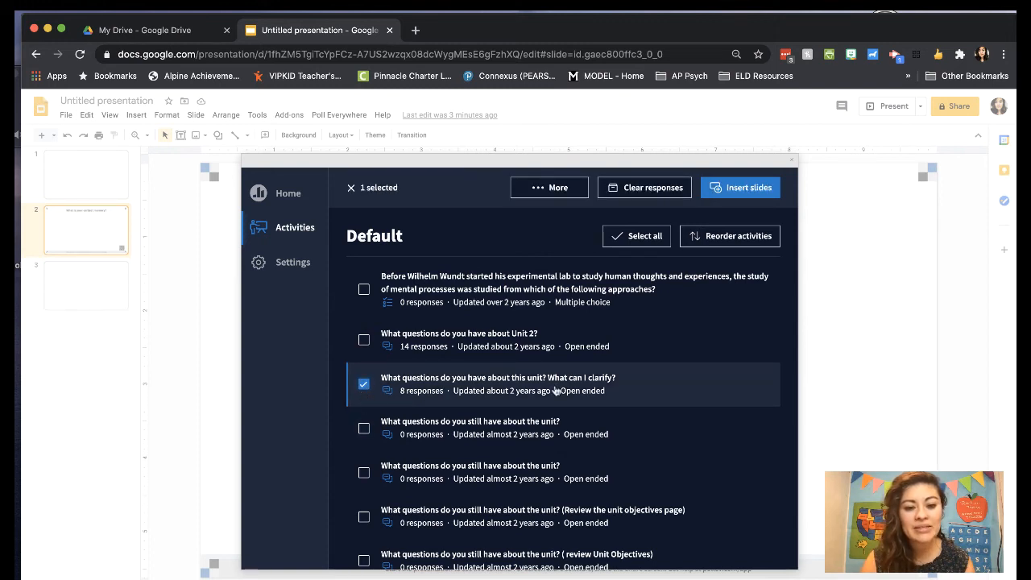
left_click(561, 193)
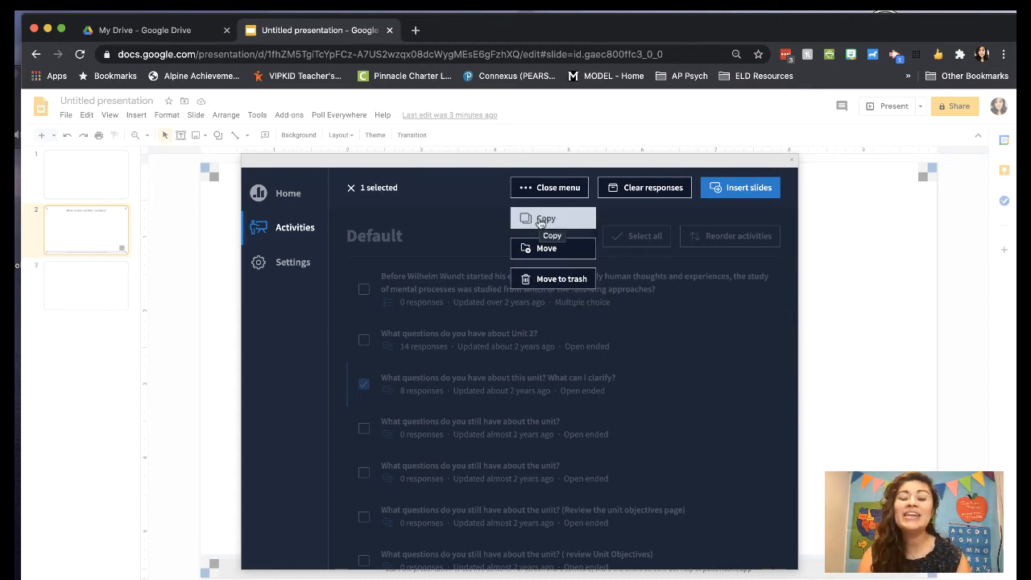
left_click(471, 385)
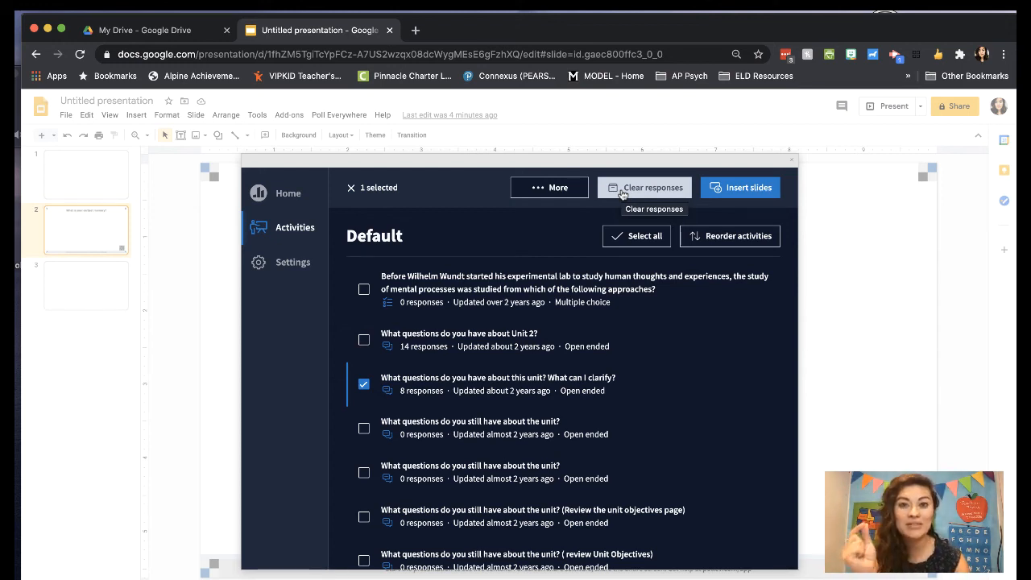
Open the selected activity and its edit settings, then cancel and return to the Default folder.
left_click(449, 388)
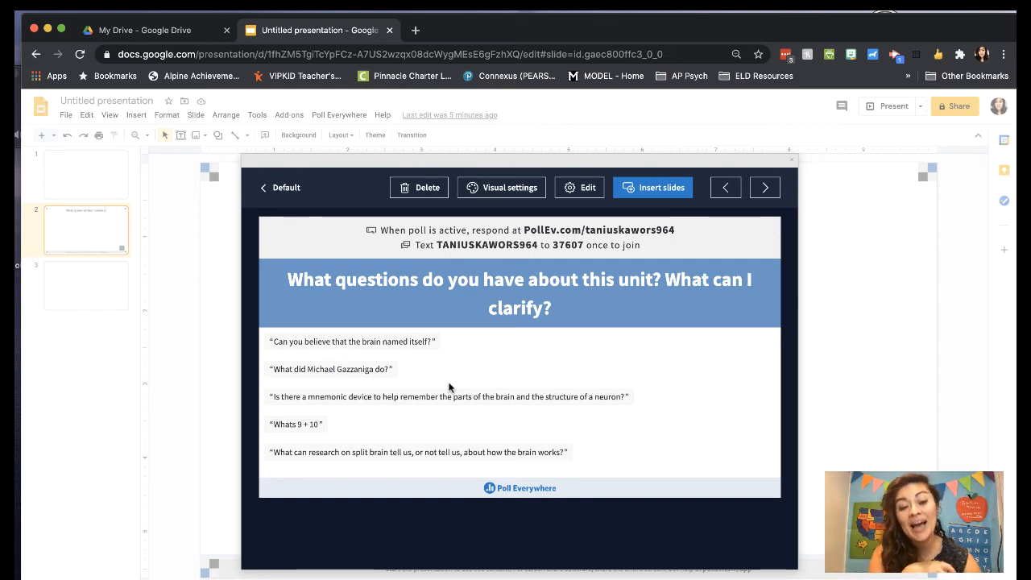
left_click(589, 189)
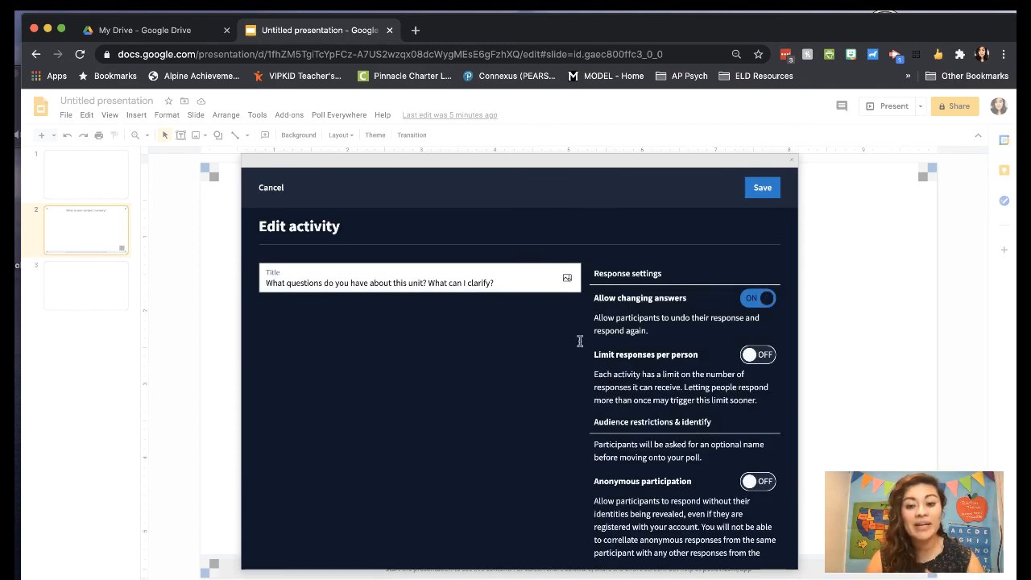
left_click(272, 187)
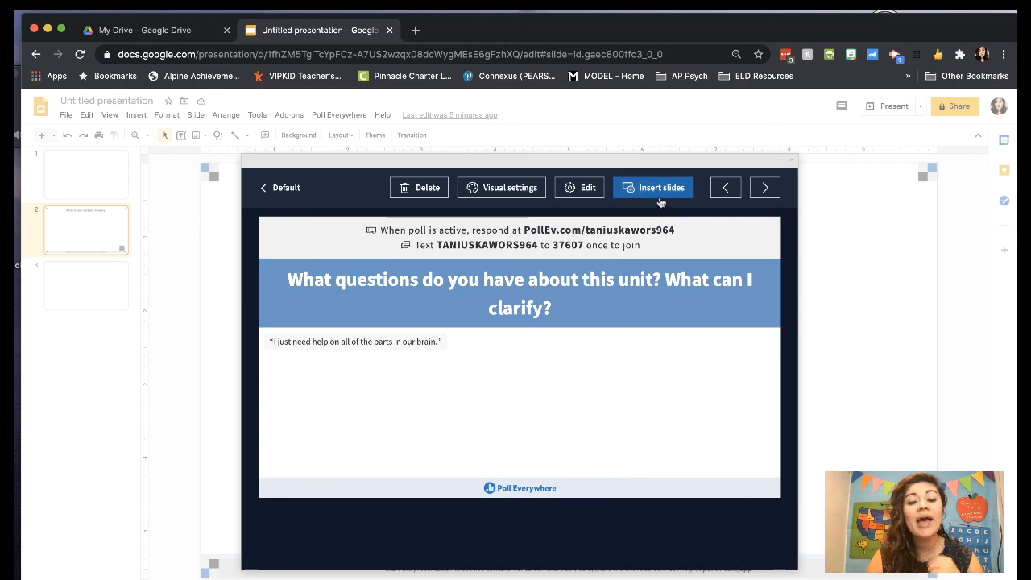
left_click(283, 195)
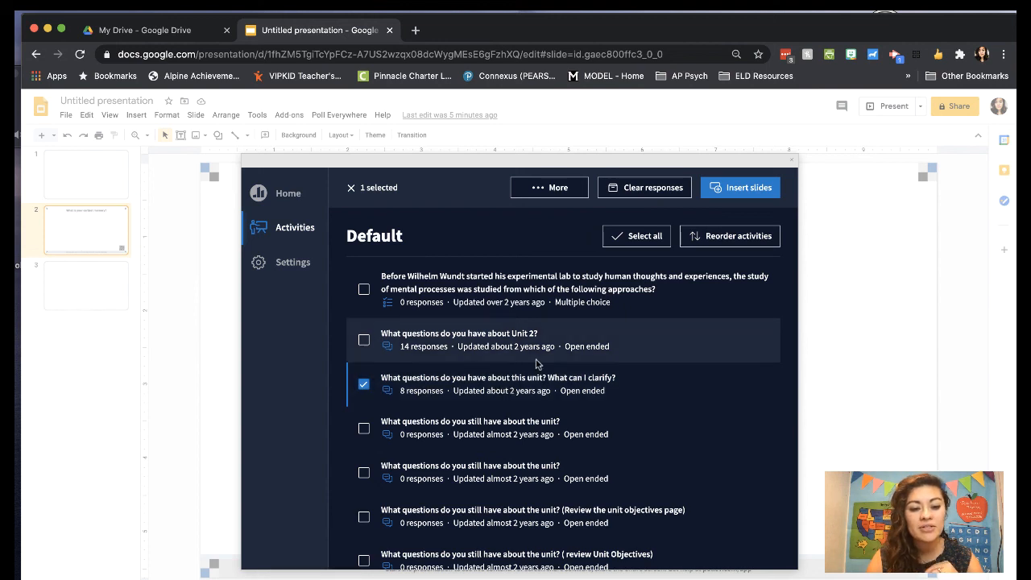
Clear the selected activity's responses, then open it and insert it into the presentation as a slide.
left_click(644, 187)
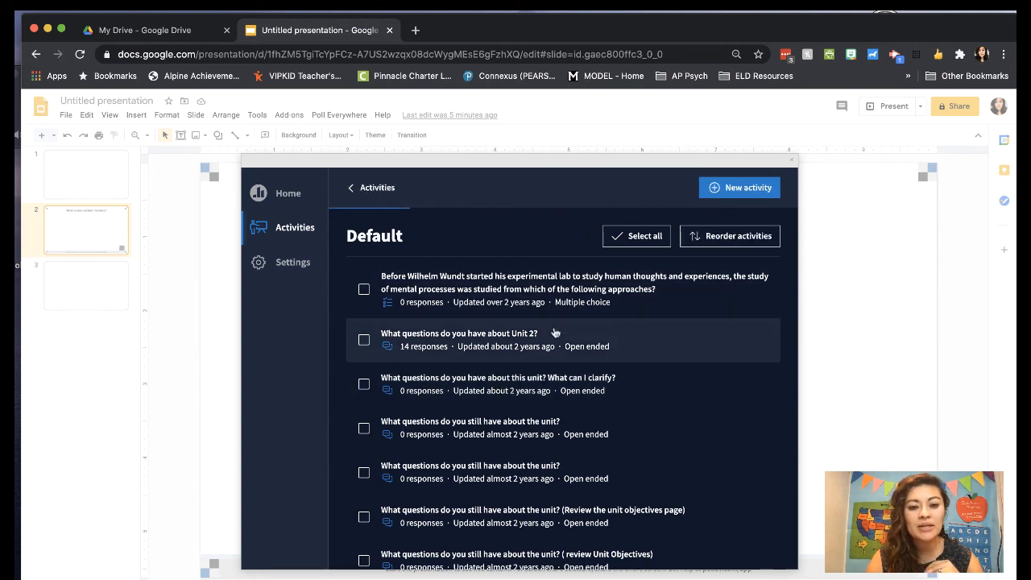
left_click(495, 388)
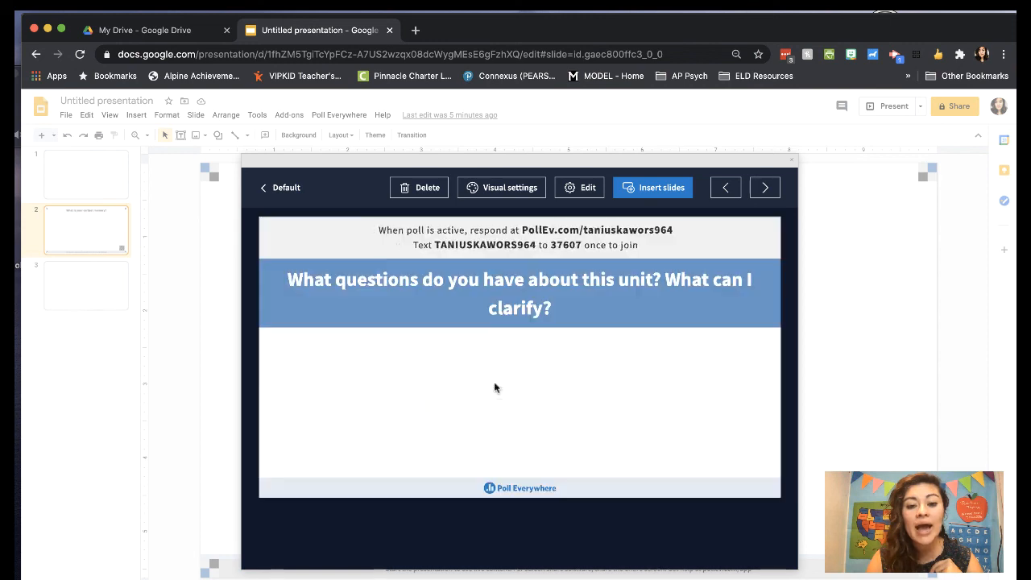
left_click(659, 191)
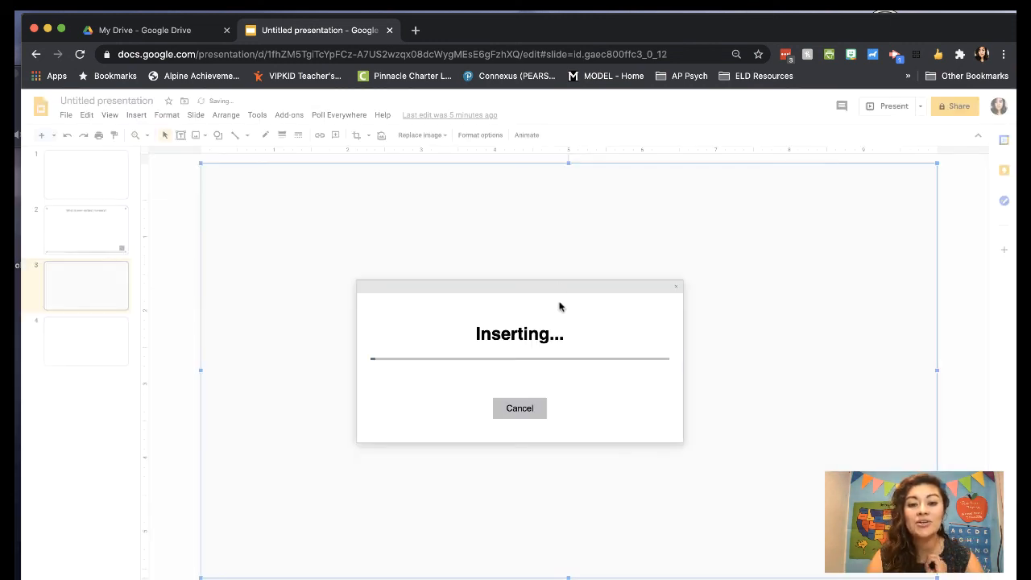